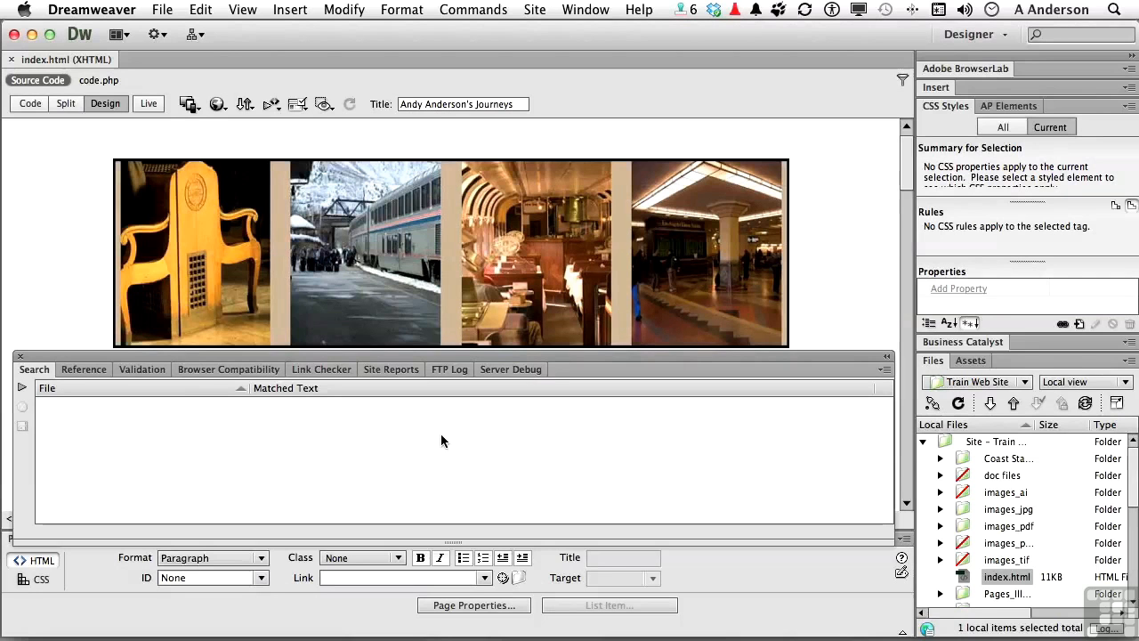
Step: Bring up the Find and Replace dialog from the empty Search results panel
click(23, 389)
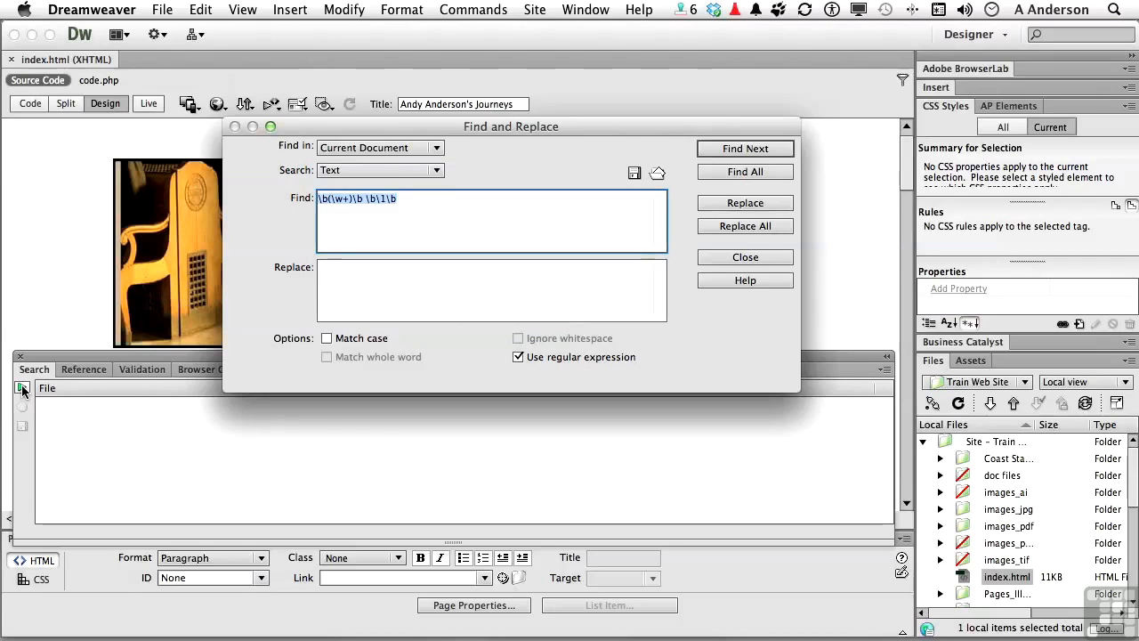
Step: Clear the leftover duplicate-word pattern and browse for a saved query in the Queries folder
key(BackSpace)
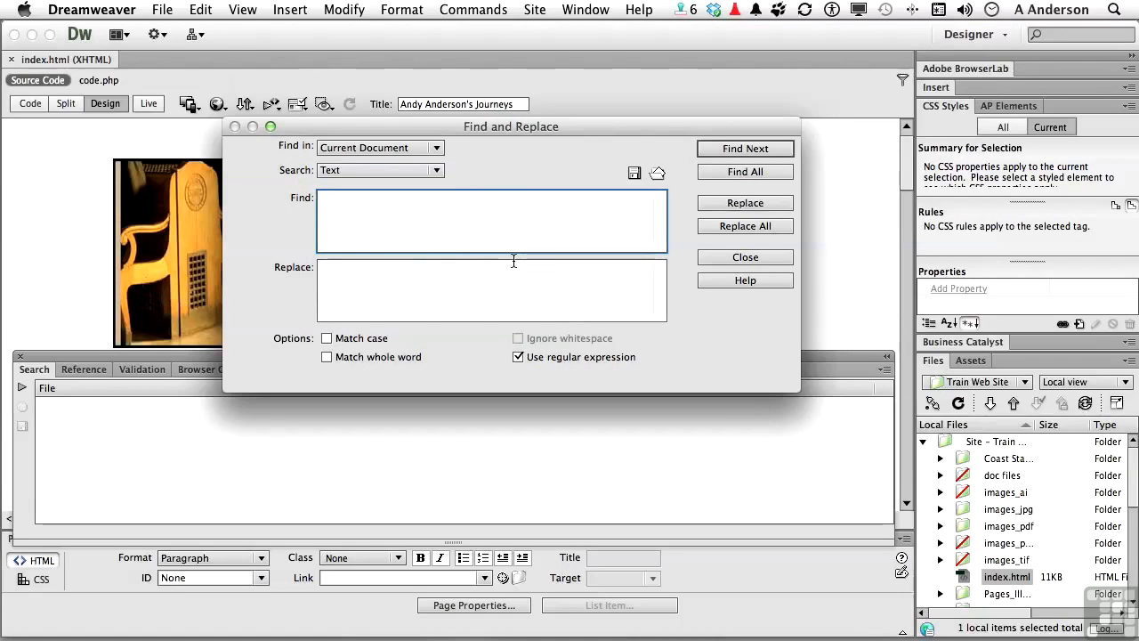
click(658, 173)
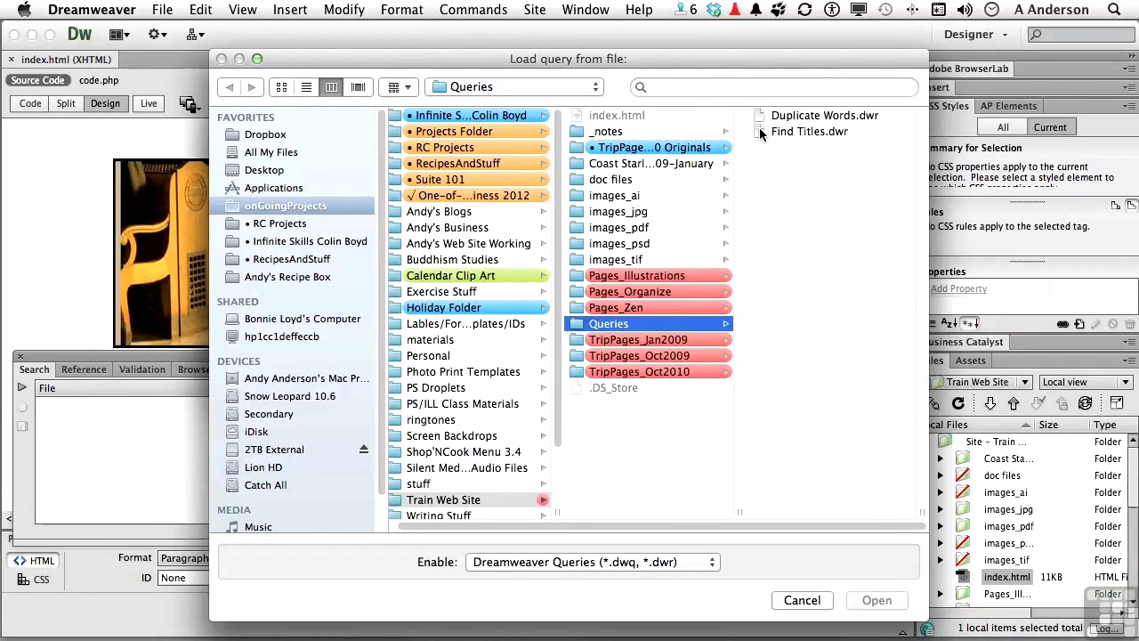
Step: Load Find Titles.dwr to search source code across the entire local site for title tags
click(800, 132)
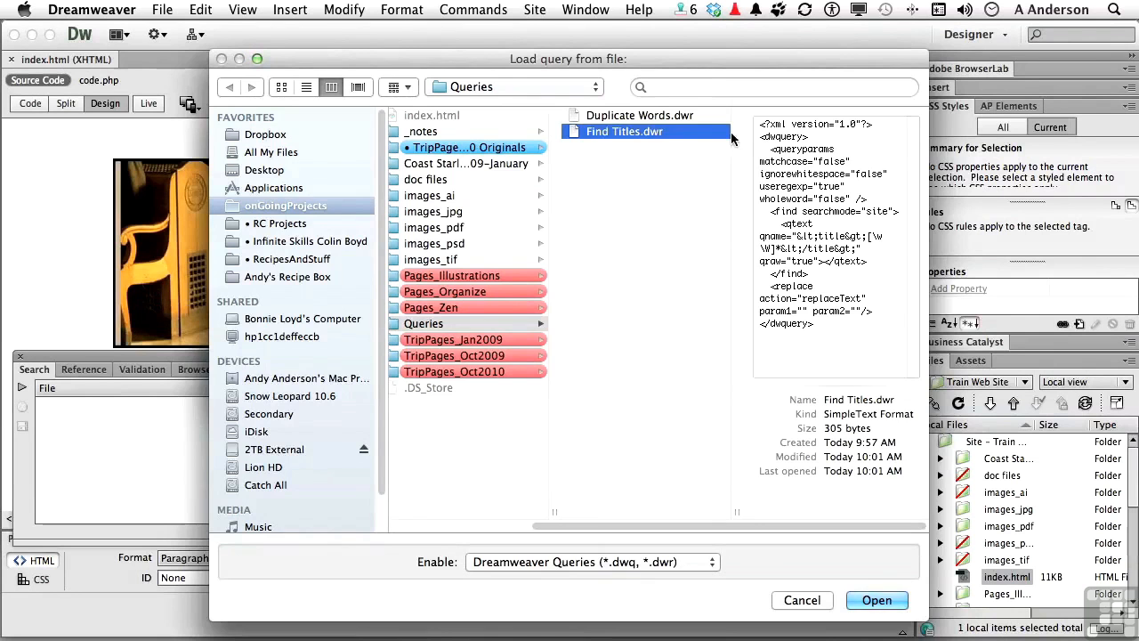
key(Return)
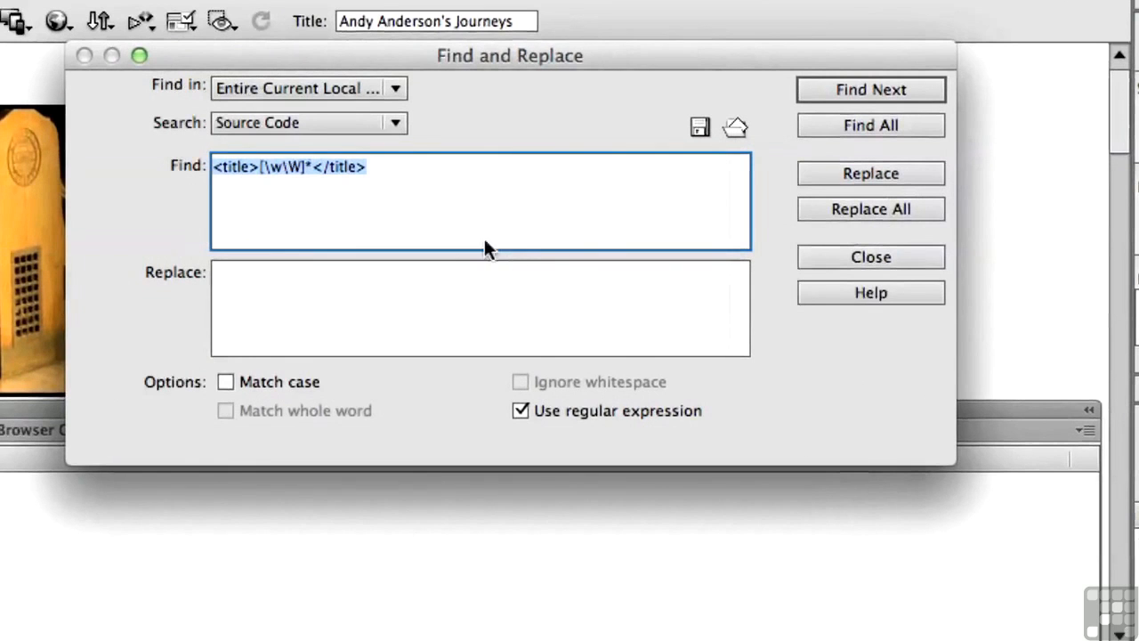
click(430, 187)
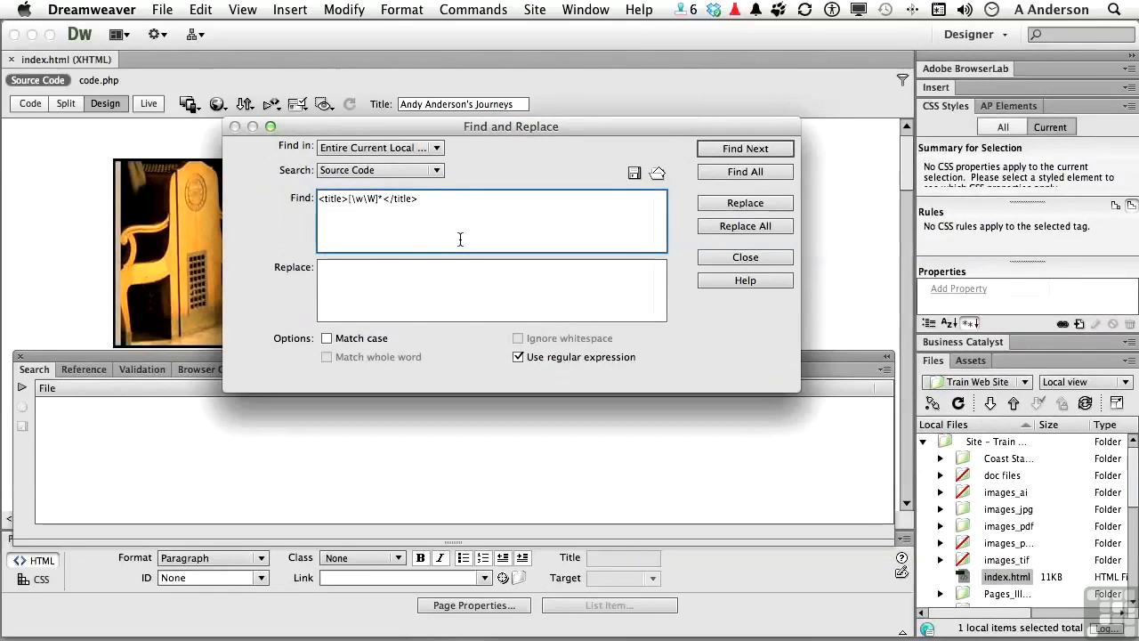
click(728, 172)
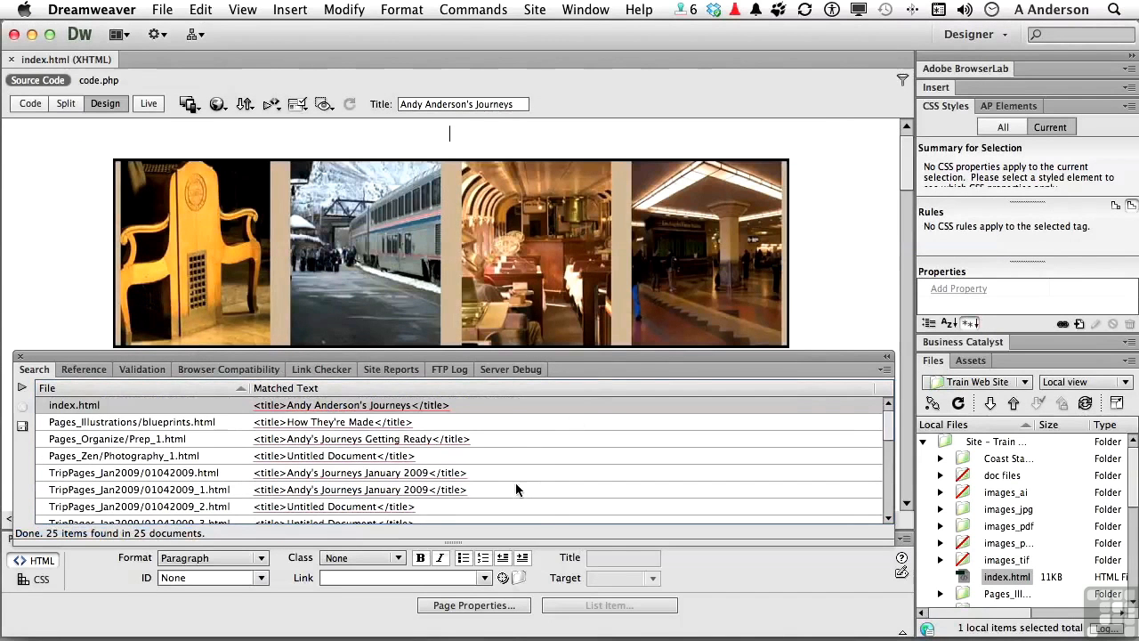
scroll(515, 482, down, 3)
scroll(516, 483, up, 3)
Step: Reopen Find and Replace from the Search panel after the 25 title results
click(22, 389)
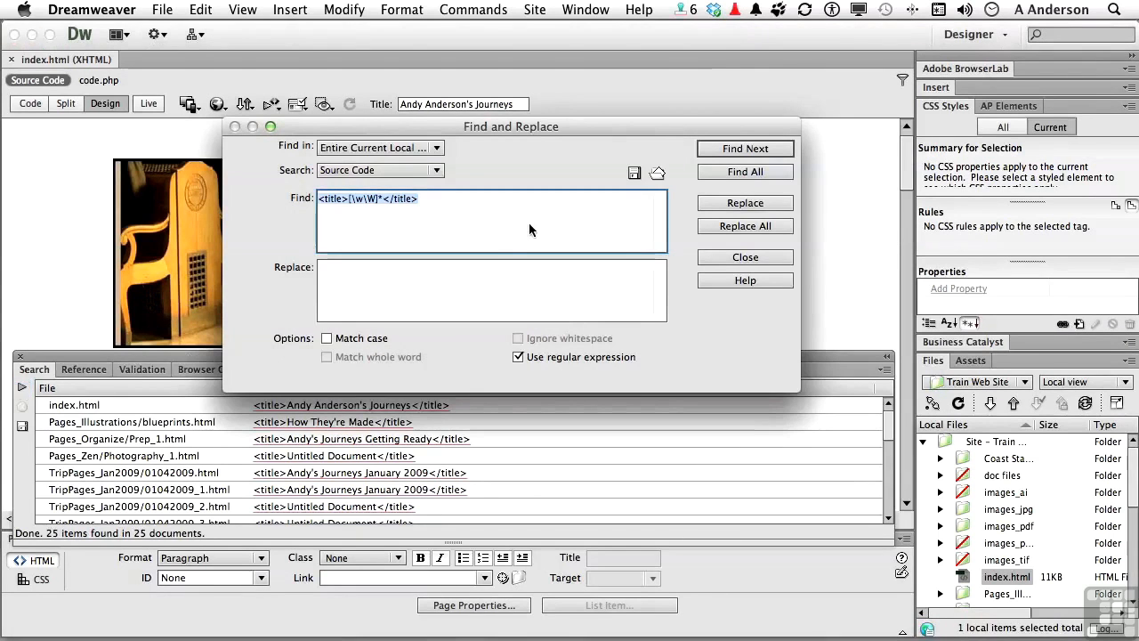
Step: Load Duplicate Words.dwr to search the current document's text for repeated words
click(657, 173)
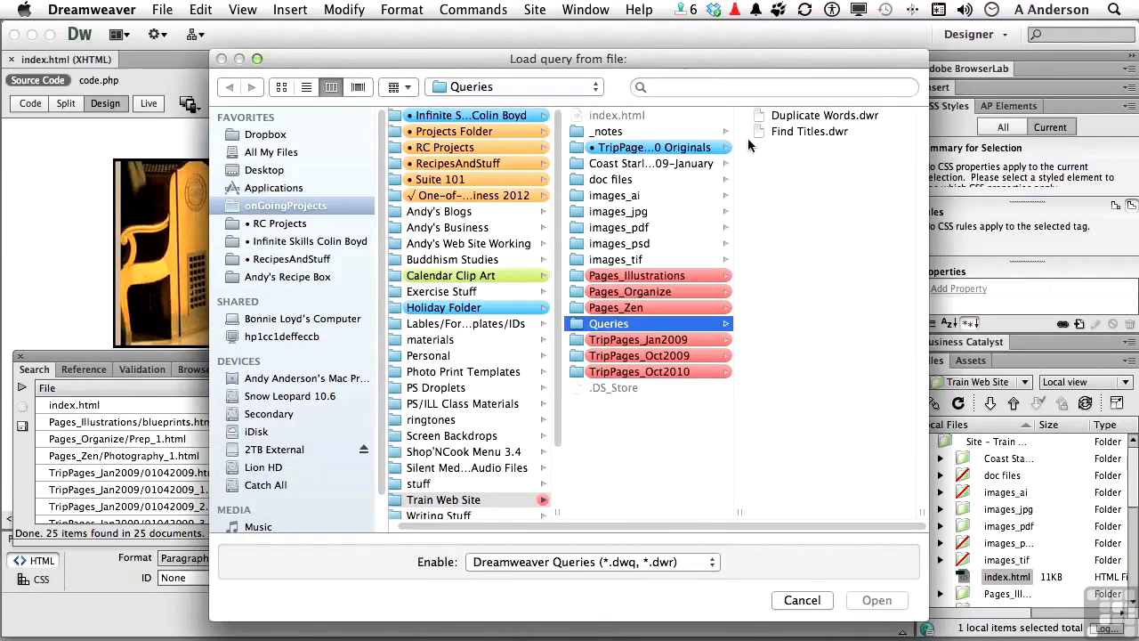
click(764, 117)
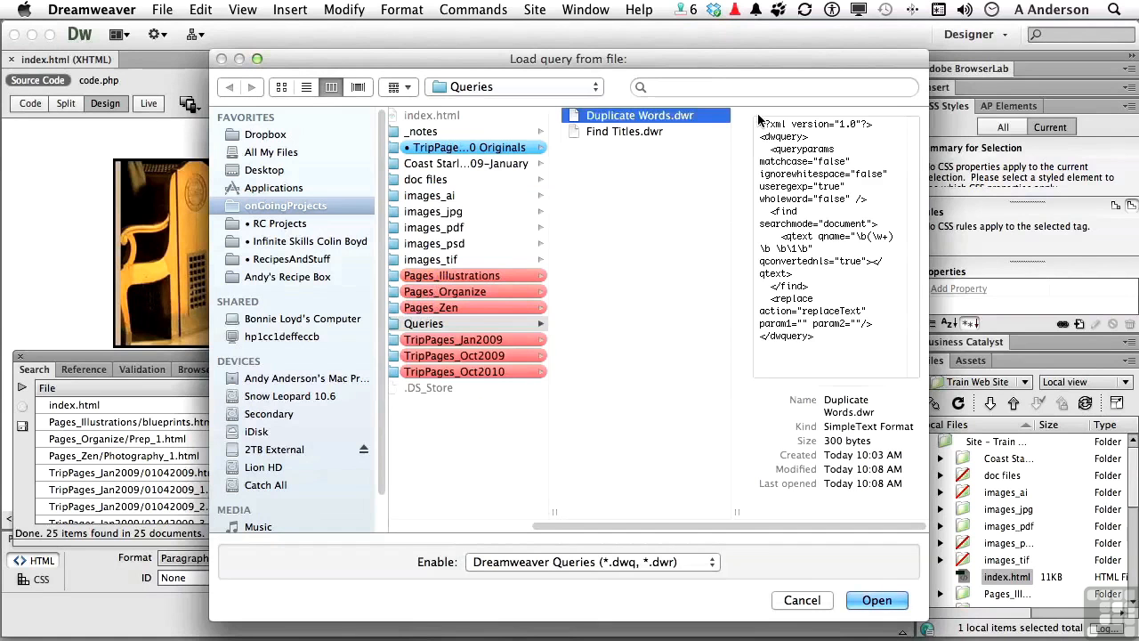
double_click(581, 115)
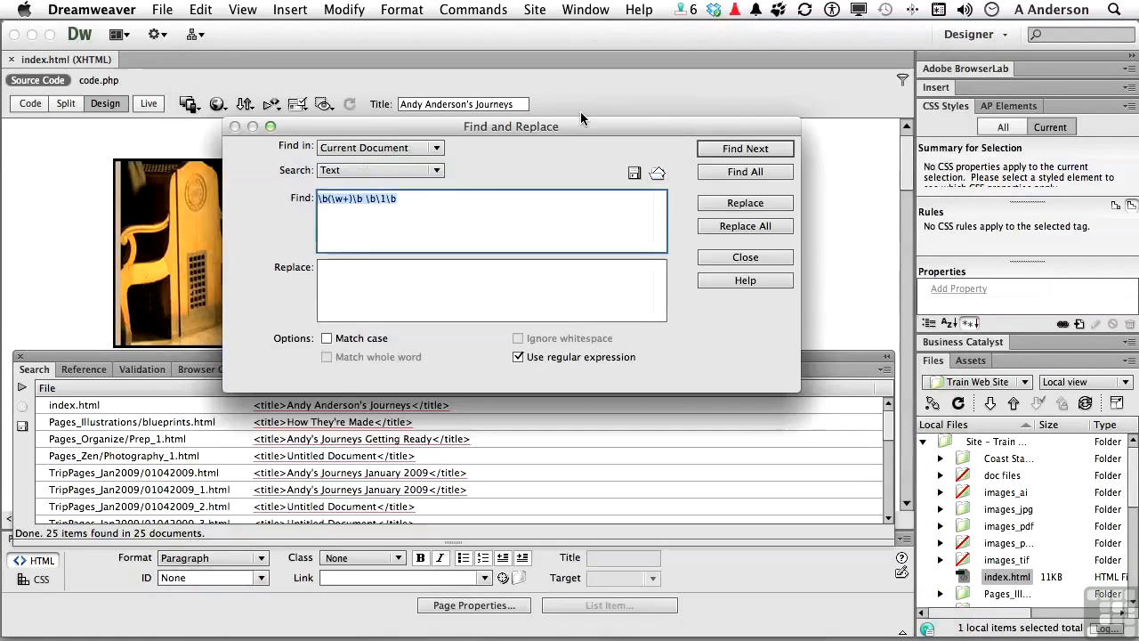
Step: Find all repeated words in index.html, matching the duplicated 'and and'
click(378, 237)
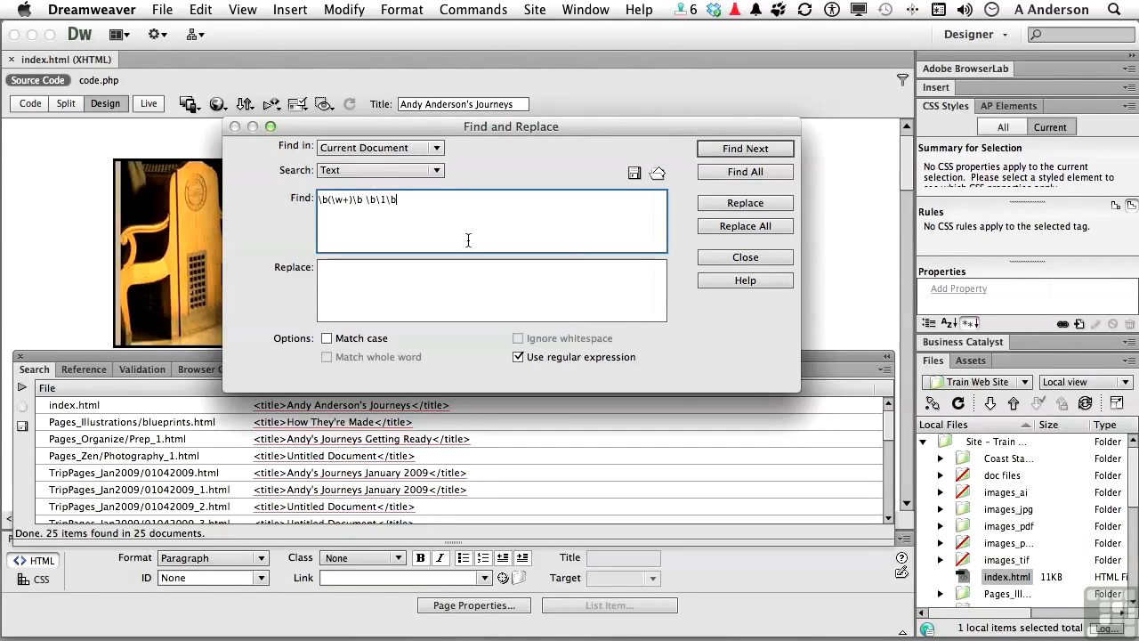
click(727, 172)
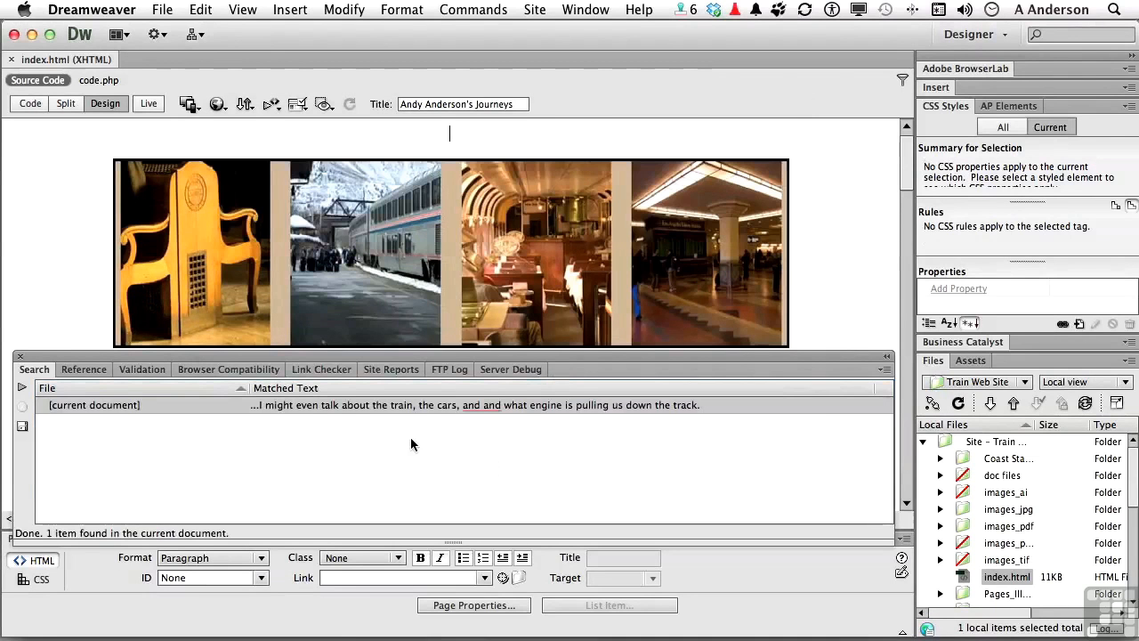
Step: Jump from the result row to the highlighted 'and and' in the train paragraph
double_click(313, 405)
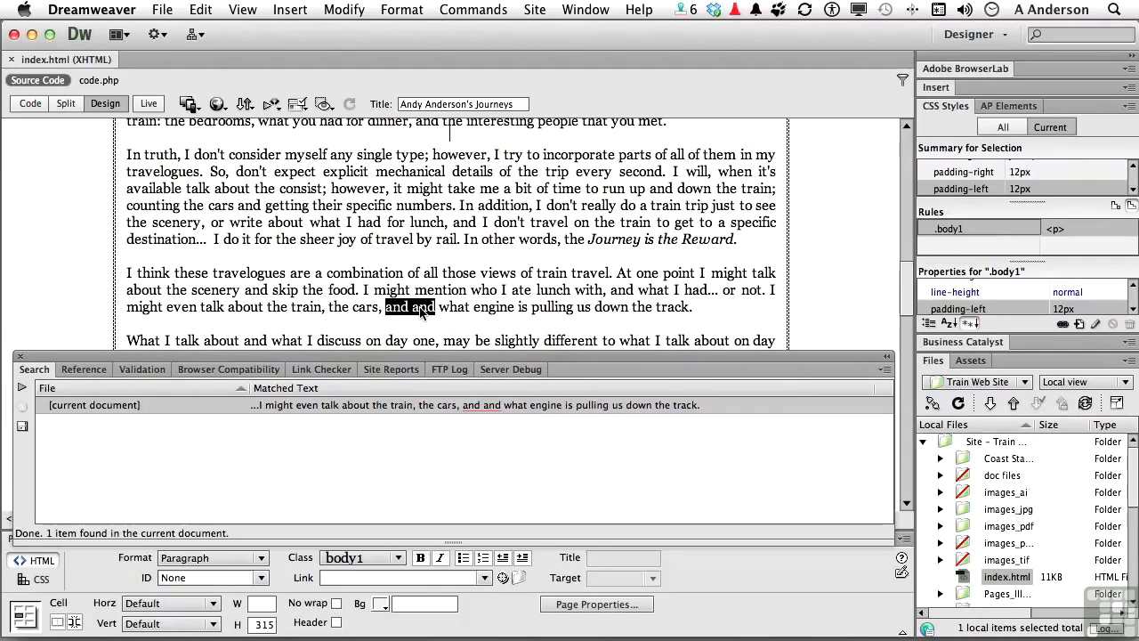
click(415, 434)
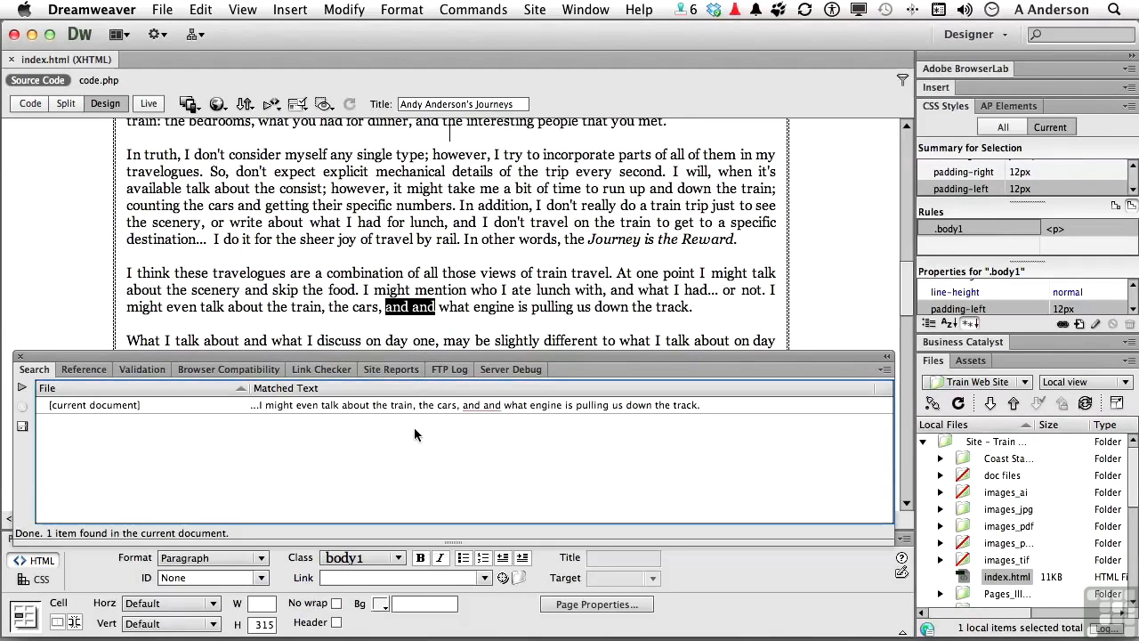